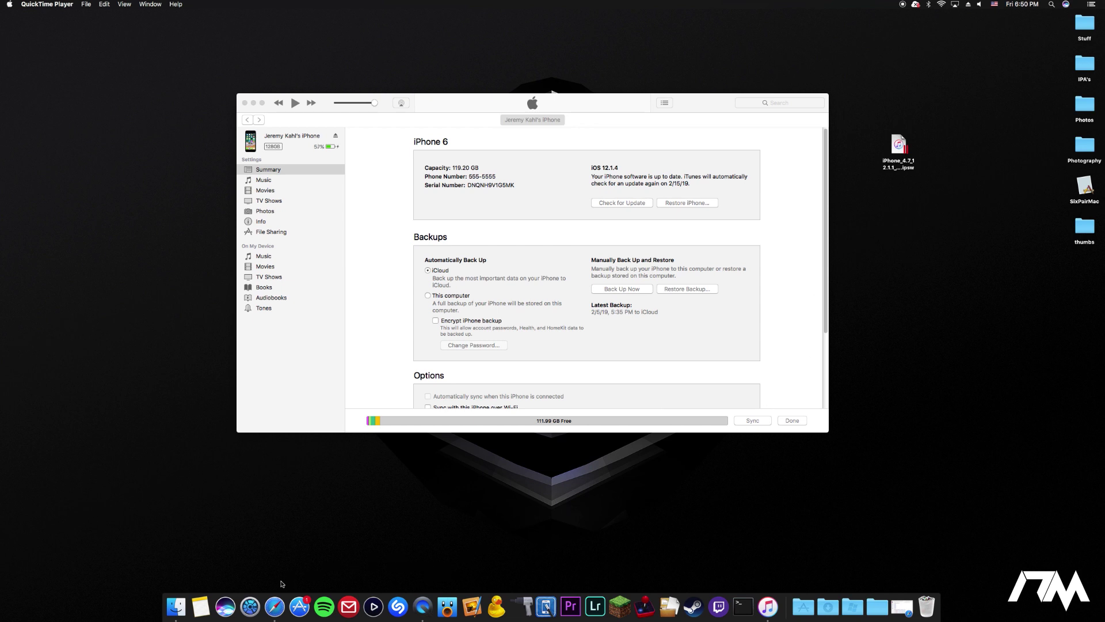
left_click(277, 604)
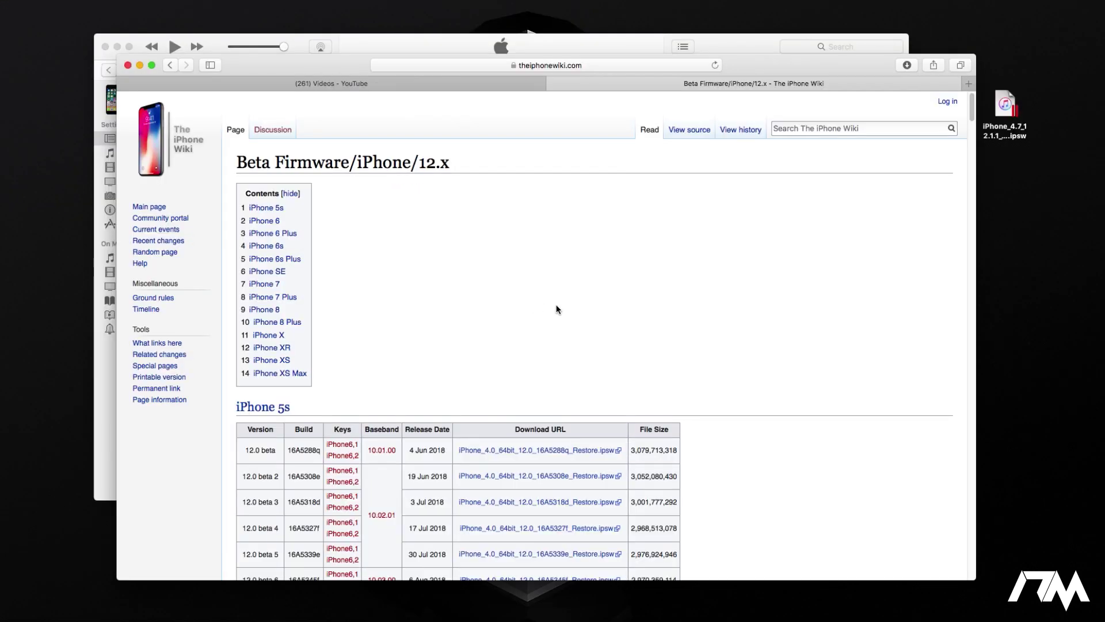
scroll(568, 321, "down", 5)
scroll(568, 321, "down", 5)
scroll(568, 321, "down", 5)
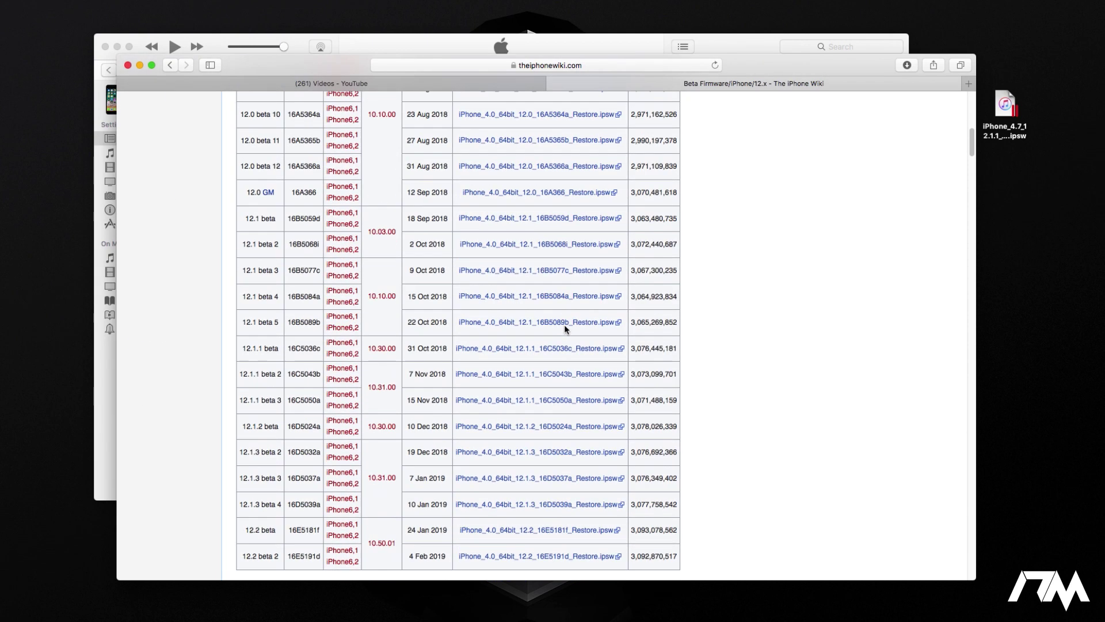
scroll(569, 322, "down", 5)
scroll(564, 324, "down", 3)
scroll(564, 323, "down", 3)
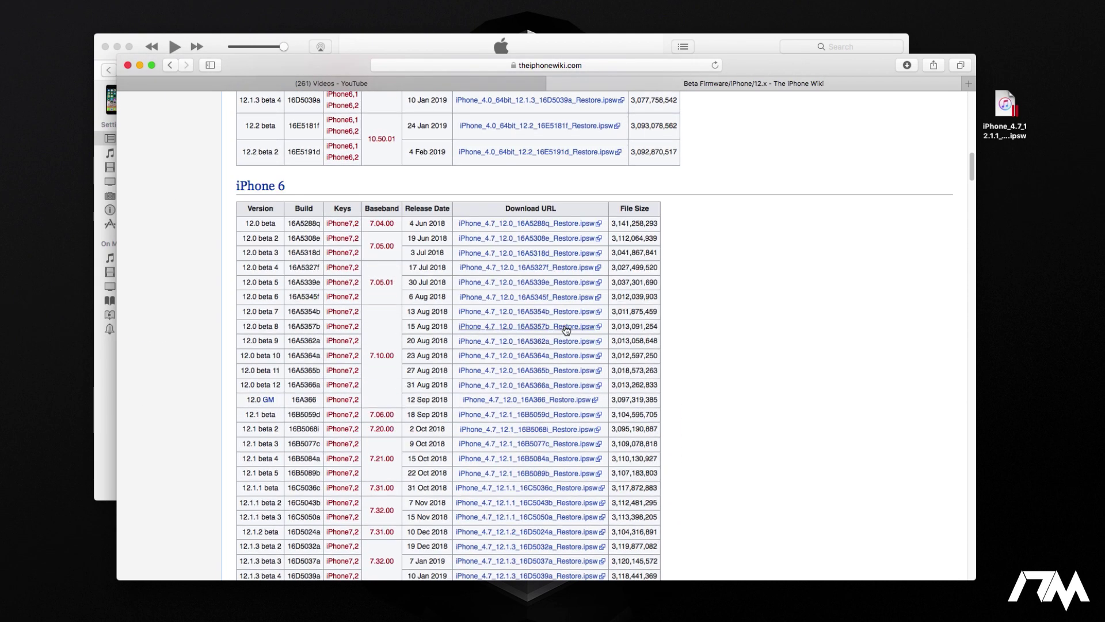
scroll(311, 454, "down", 1)
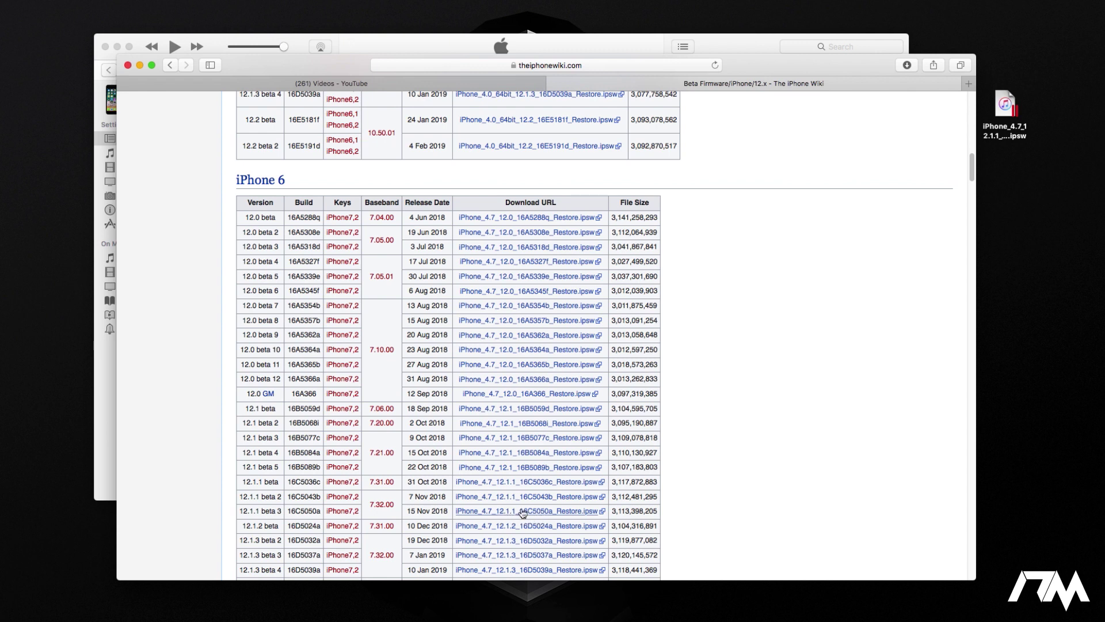
Close Safari and bring the iTunes iPhone 6 summary window to the front.
left_click(128, 65)
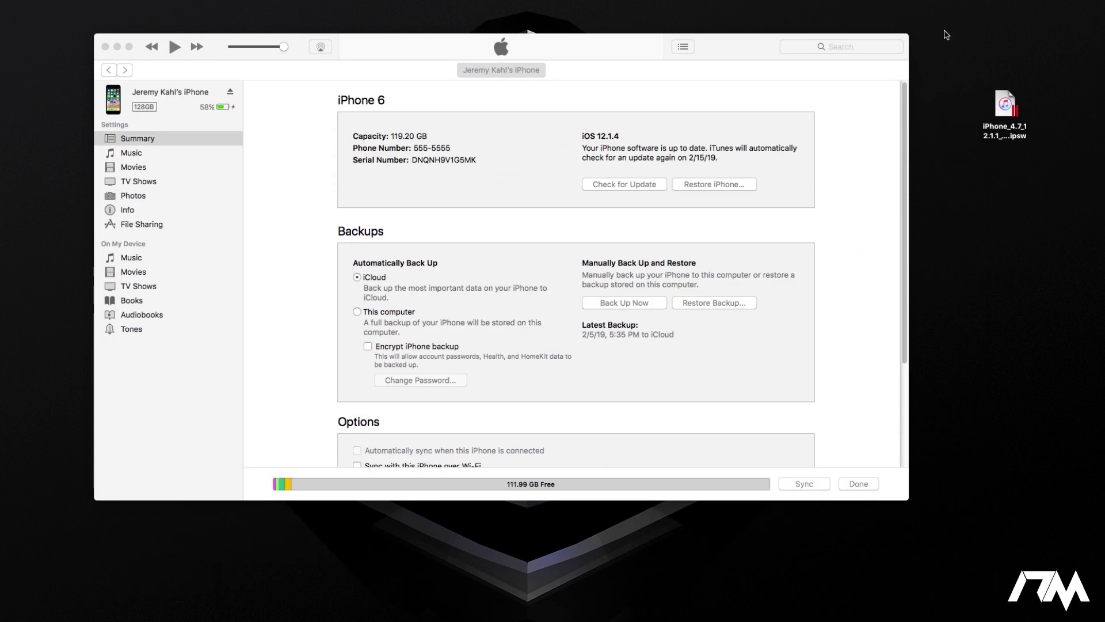
left_click_drag(957, 52, 1024, 207)
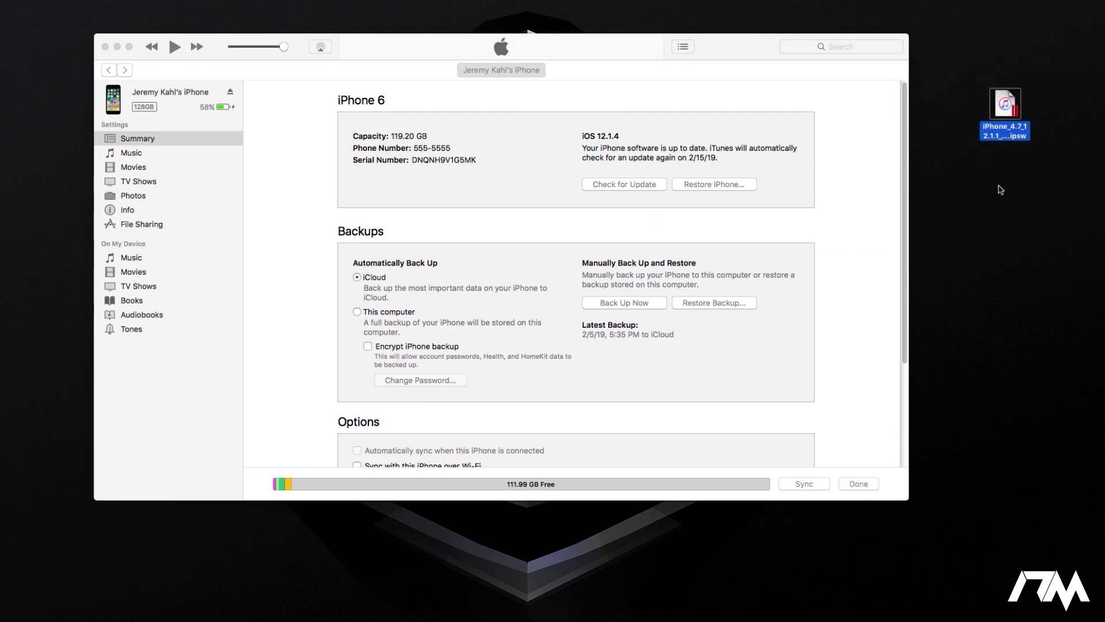
left_click(957, 207)
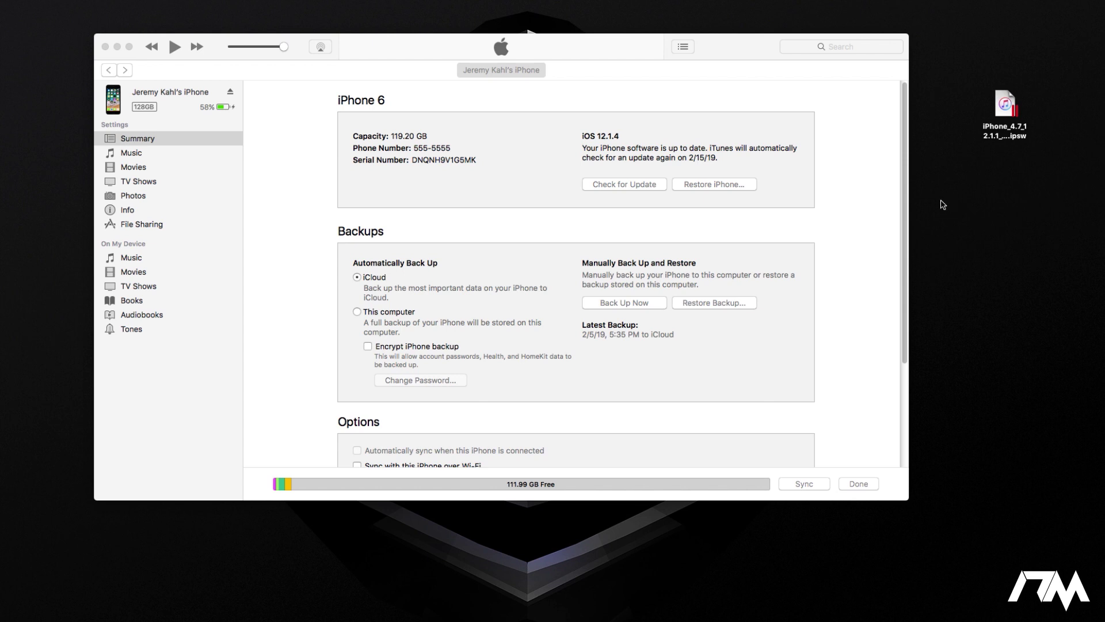
left_click(682, 96)
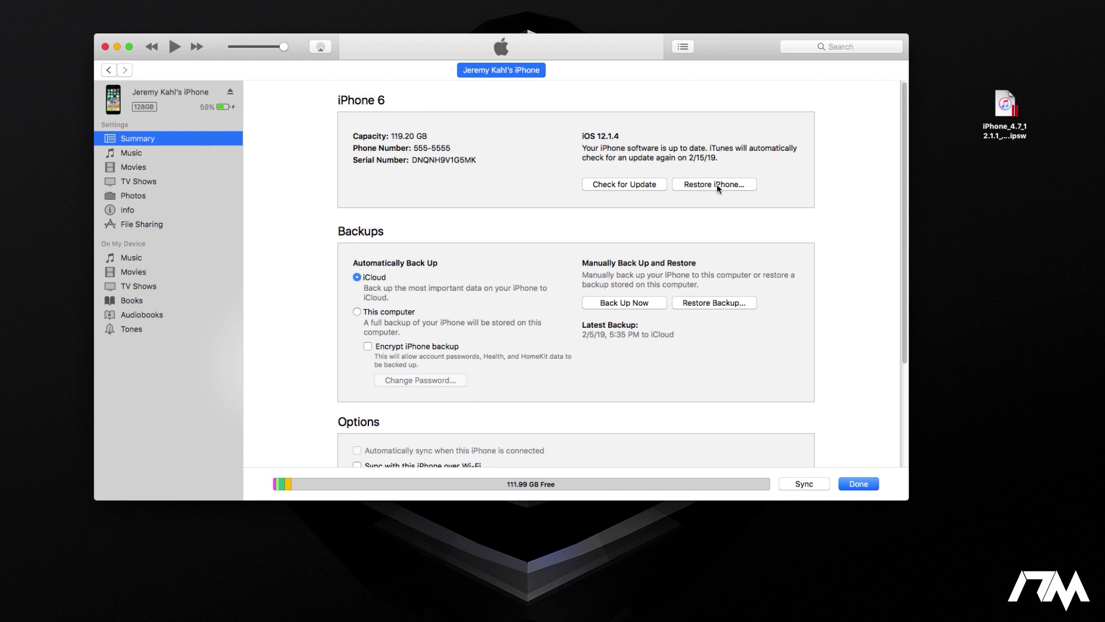
left_click(717, 183, "alt")
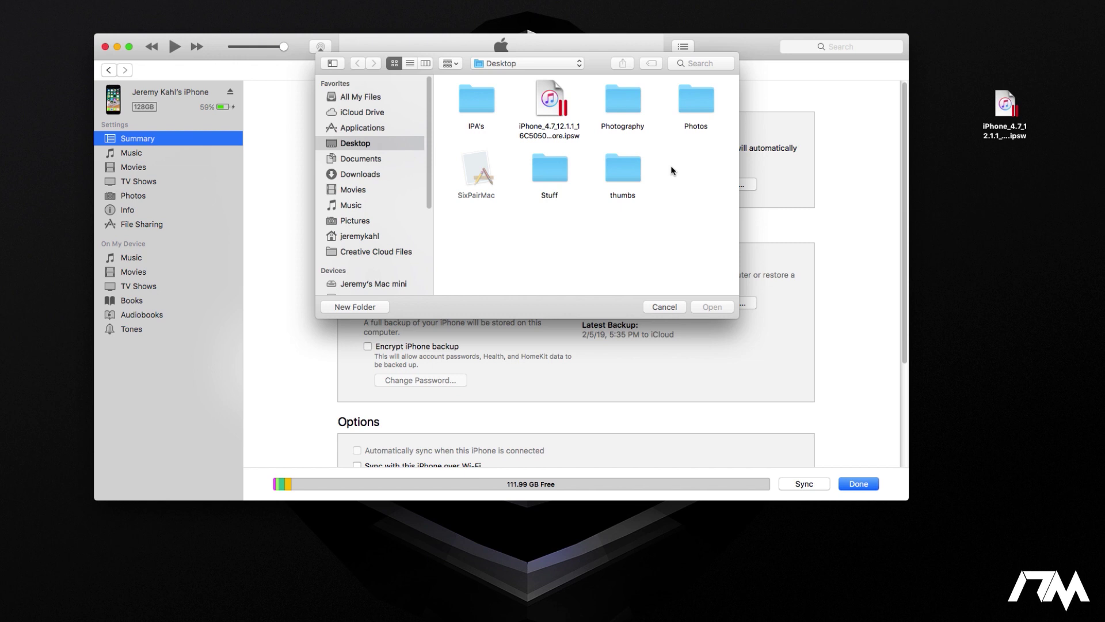
Pick the downloaded iOS 12.1.1 .ipsw file from the Desktop as the restore firmware.
left_click(553, 101)
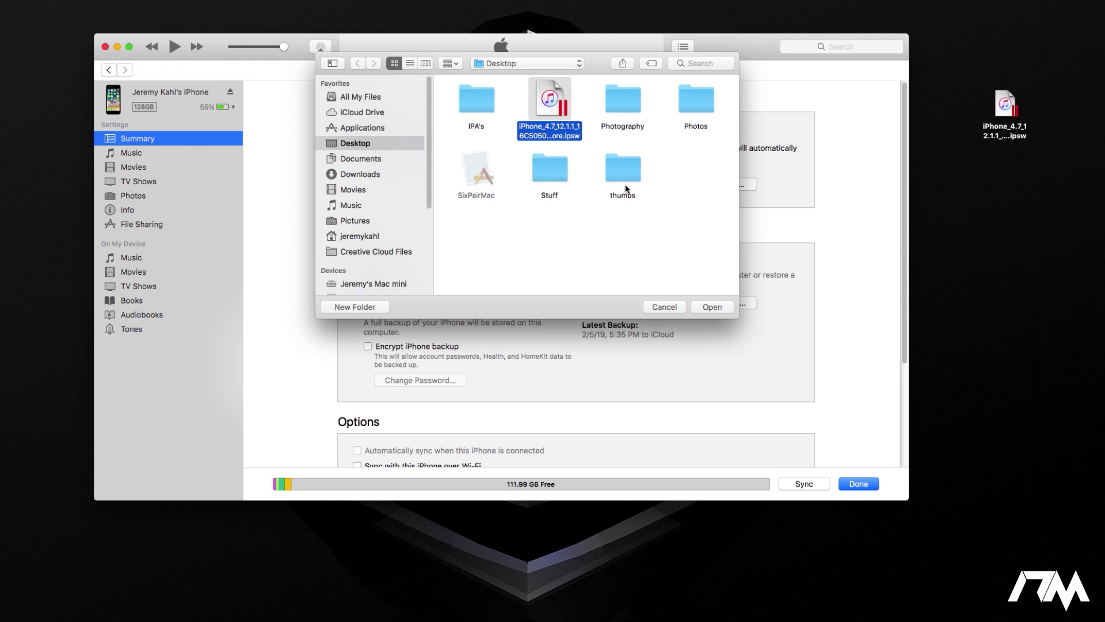
left_click(712, 307)
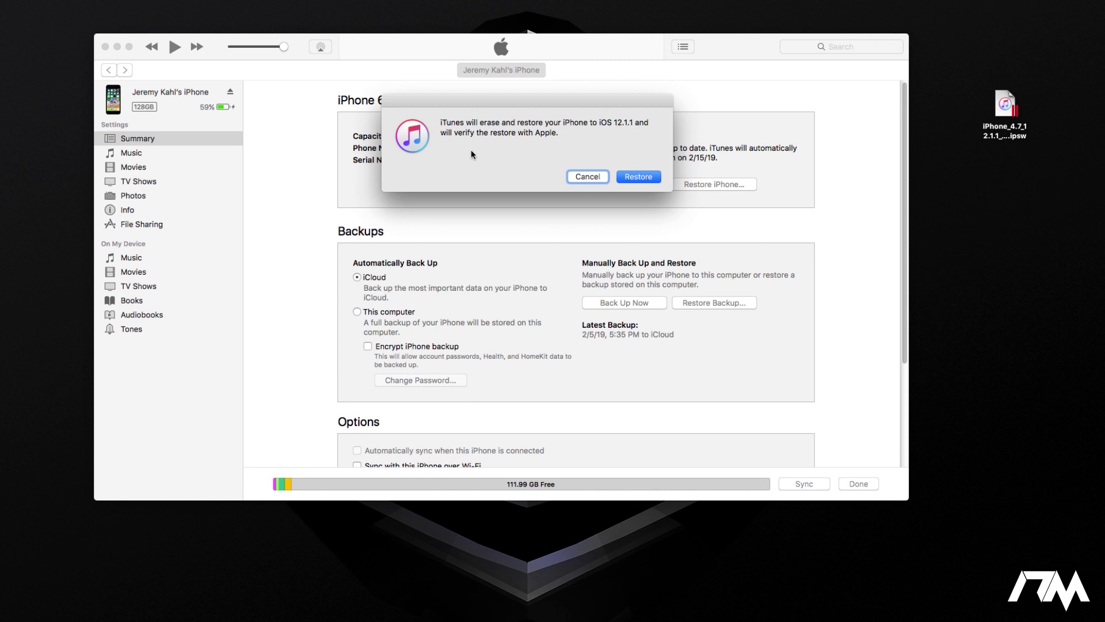
Confirm the iOS 12.1.1 restore, then set the iPhone up as a new iPhone.
left_click(638, 177)
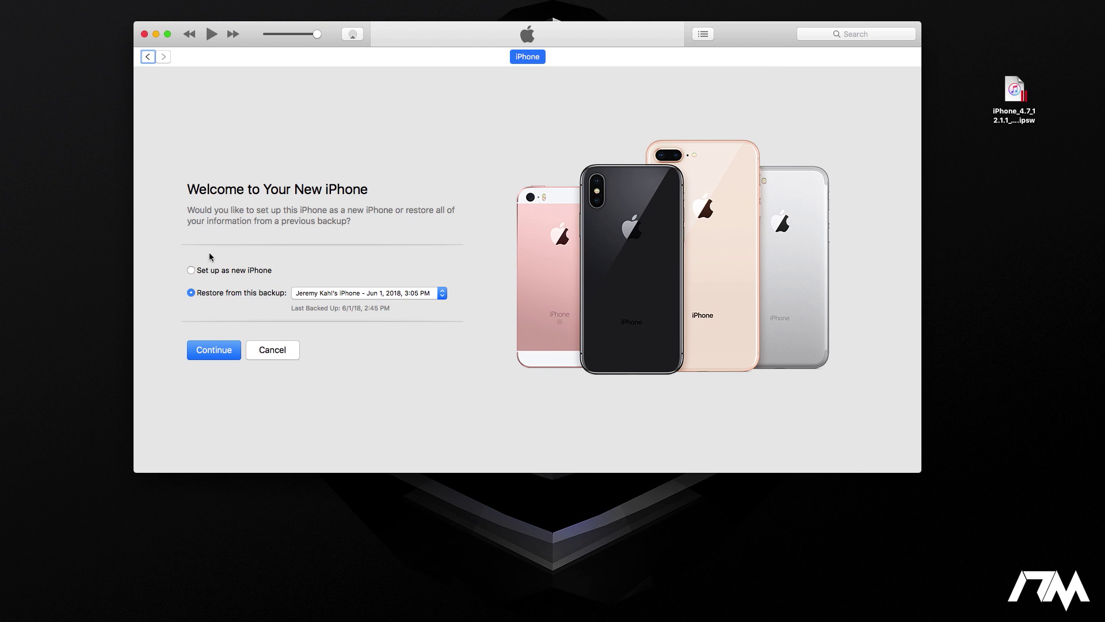
left_click(191, 270)
left_click(226, 354)
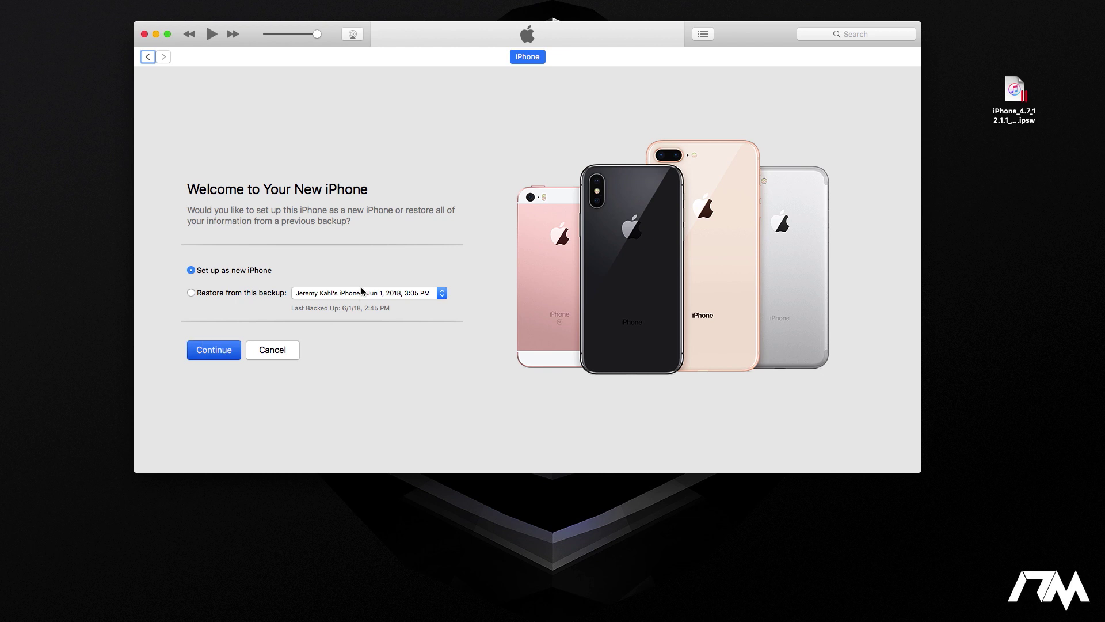
key("Return")
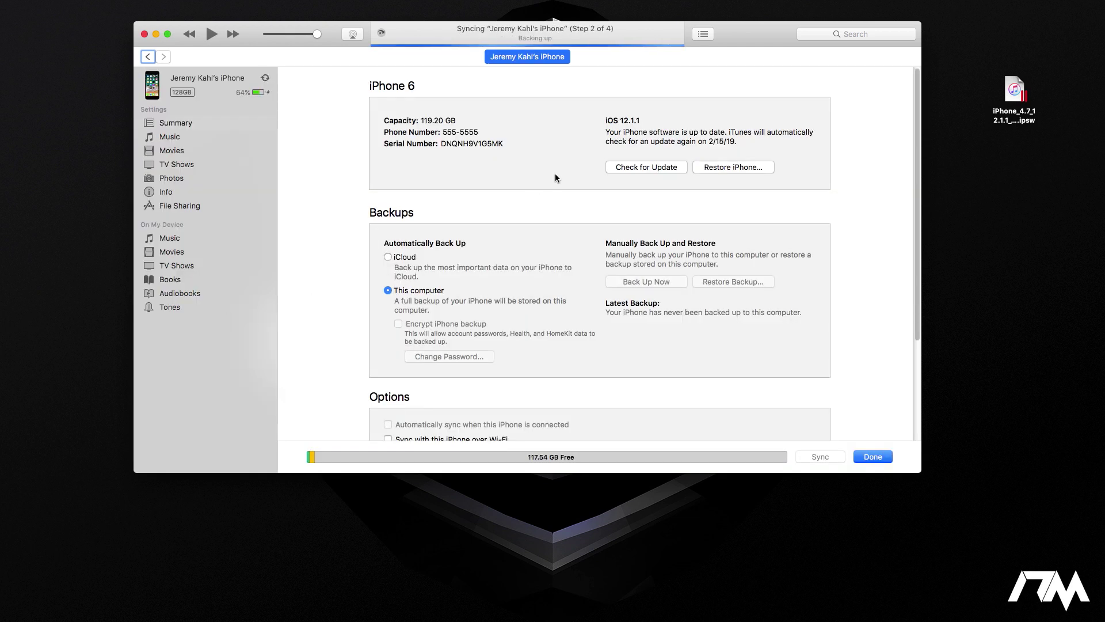